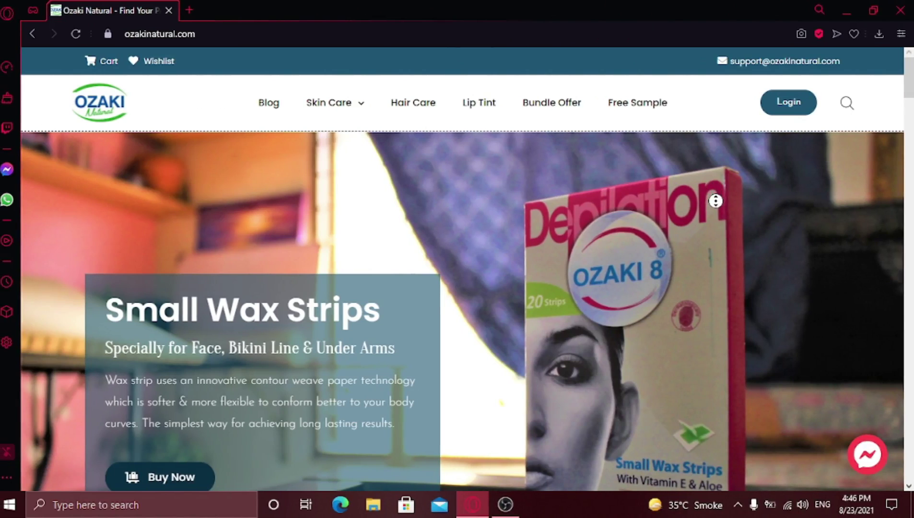
Step: Scroll down through the open website and back up again
scroll(716, 190, down, 5)
scroll(718, 223, down, 10)
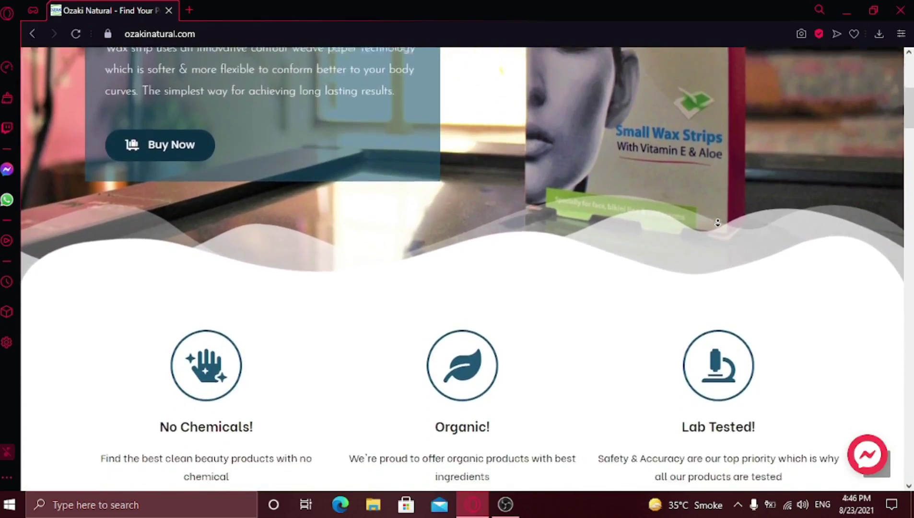
scroll(719, 229, down, 14)
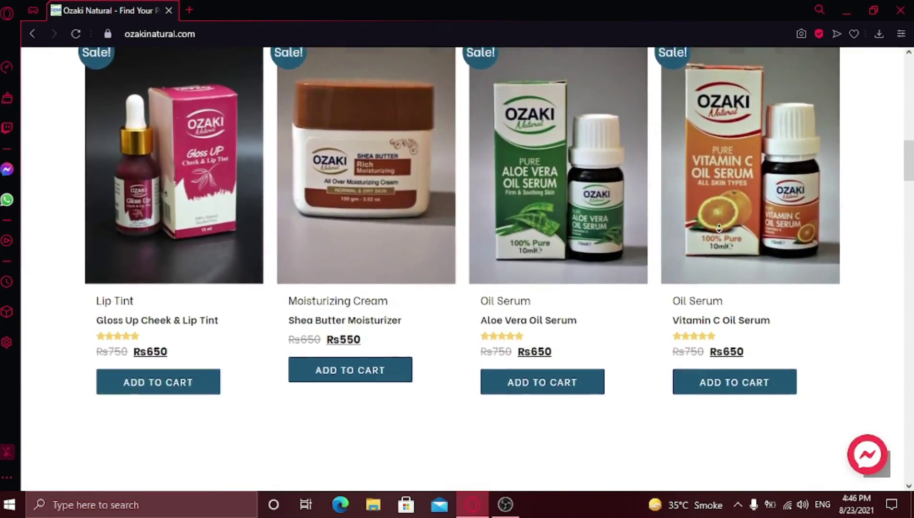
scroll(719, 229, down, 14)
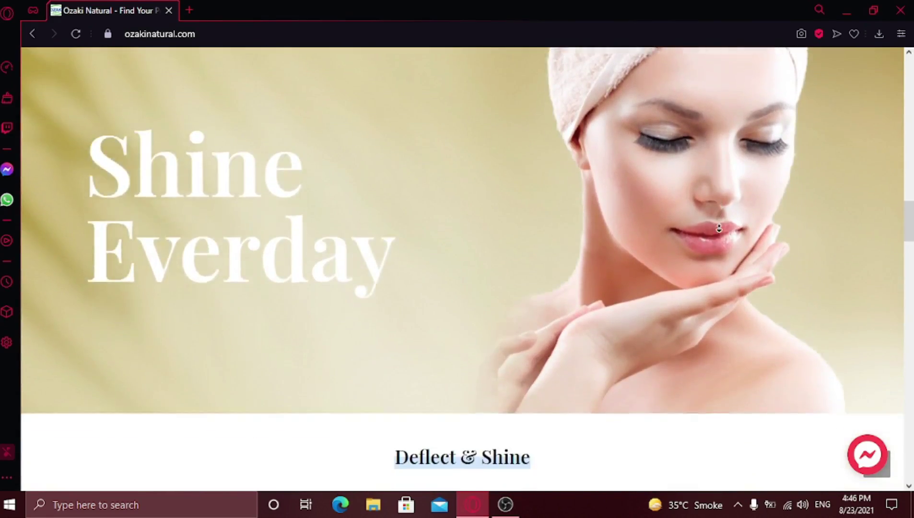
scroll(719, 228, down, 14)
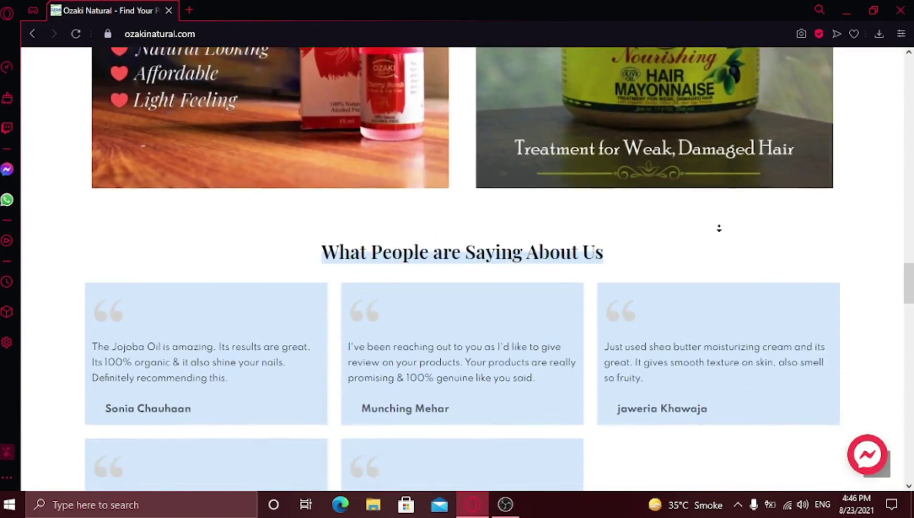
scroll(719, 229, down, 14)
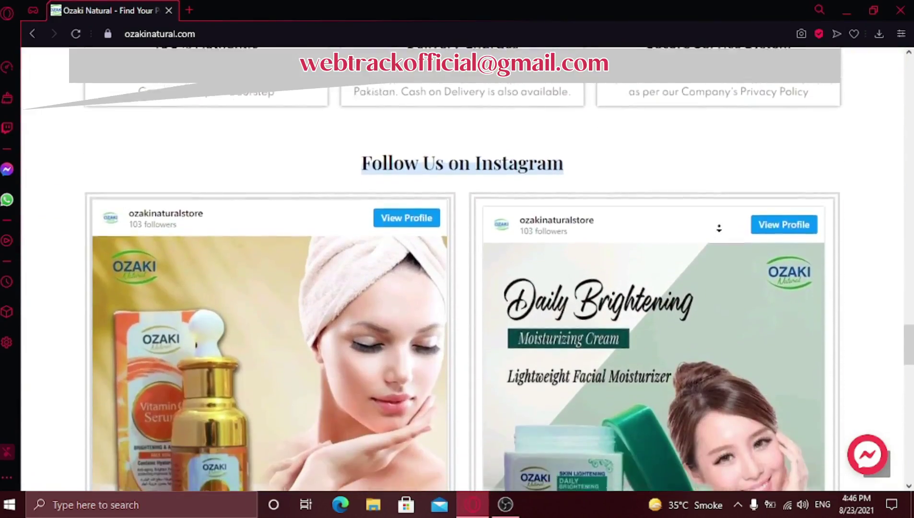
scroll(719, 229, down, 13)
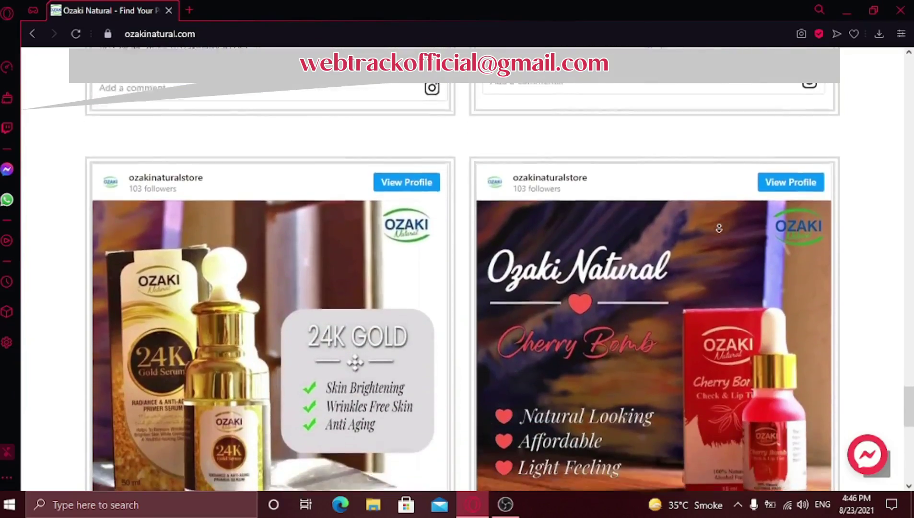
scroll(719, 228, down, 2)
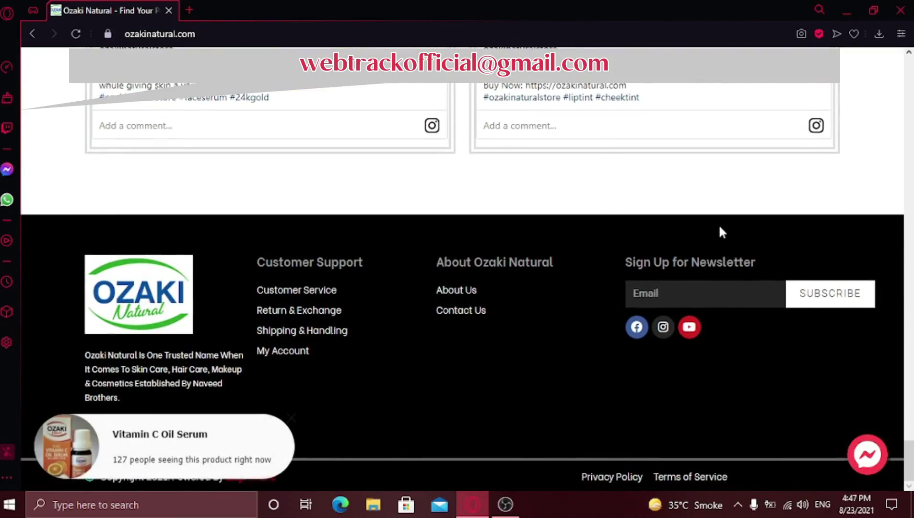
scroll(719, 210, up, 17)
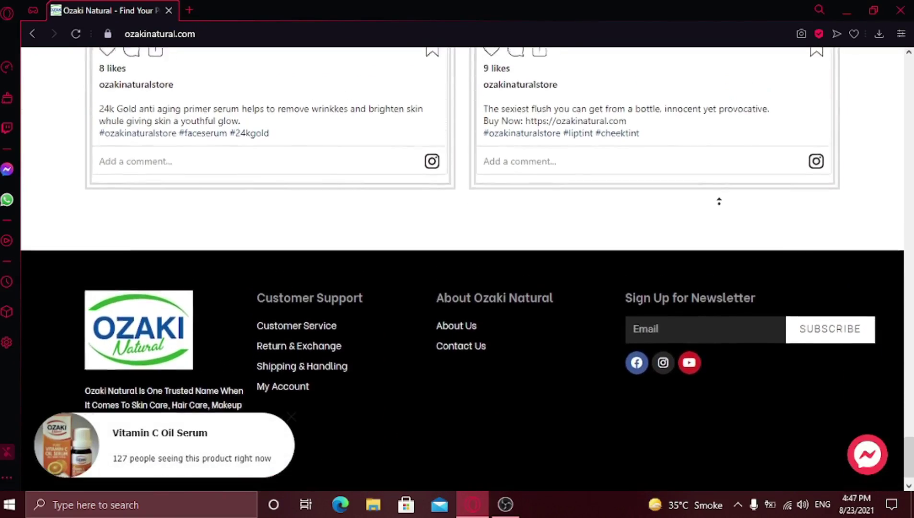
scroll(719, 170, up, 20)
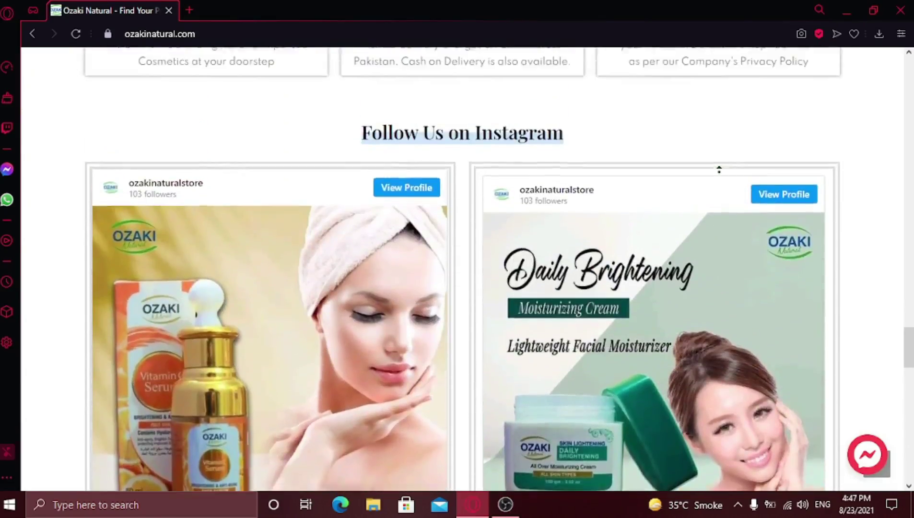
scroll(719, 169, up, 20)
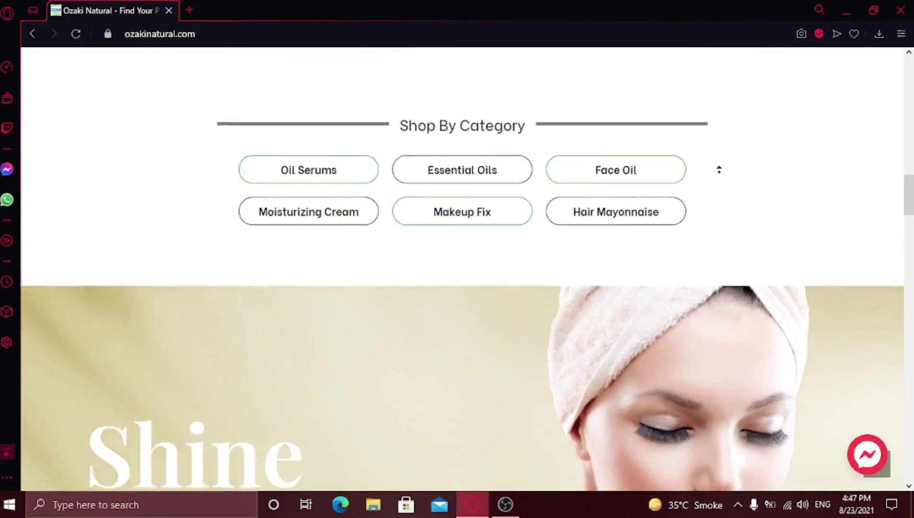
scroll(719, 169, up, 1)
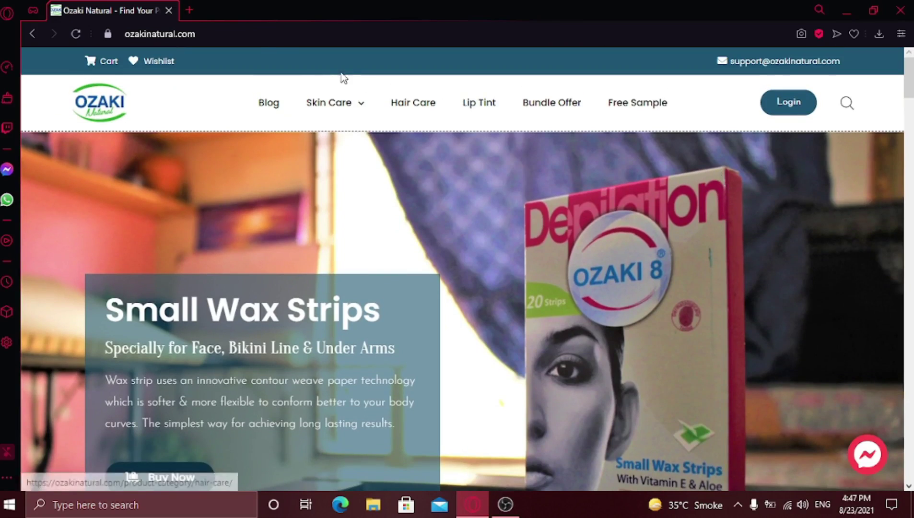
Step: Search Google for 'appsgeyser' in a new tab and open the appsgeyser.com homepage
click(189, 10)
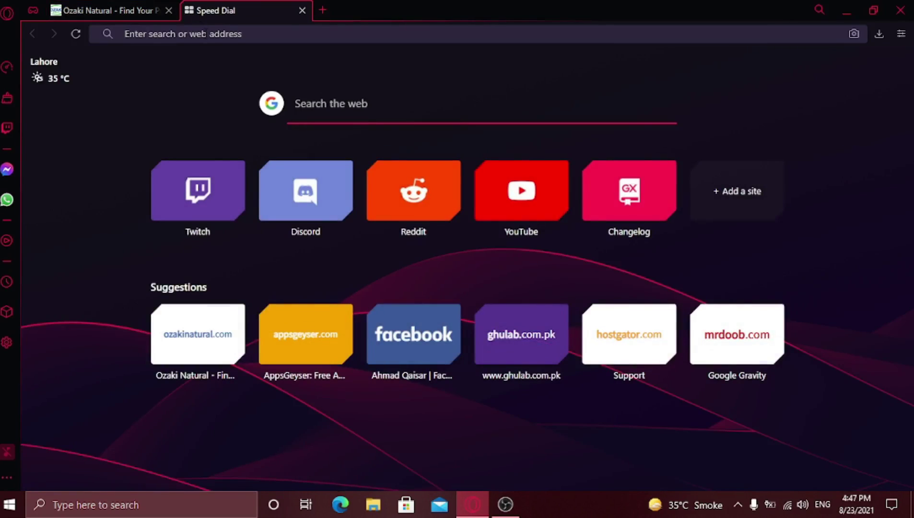
text(appsge)
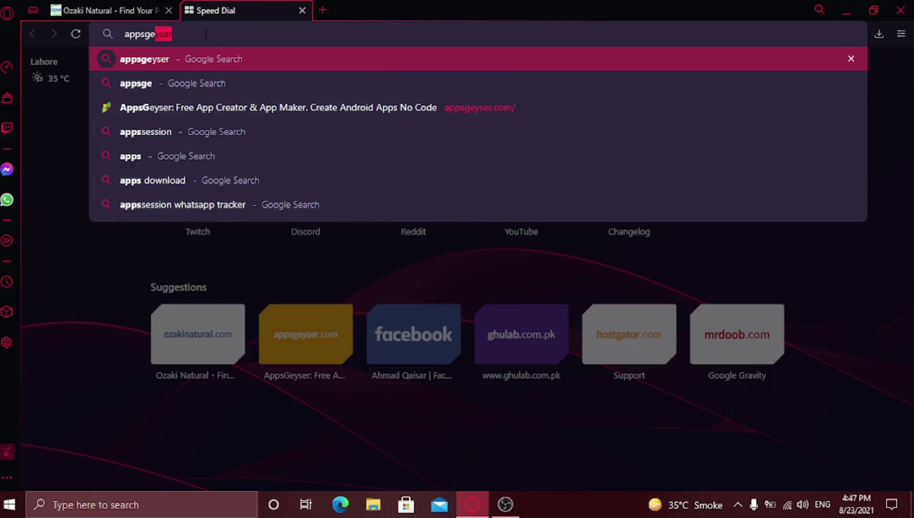
text(yser)
key(Return)
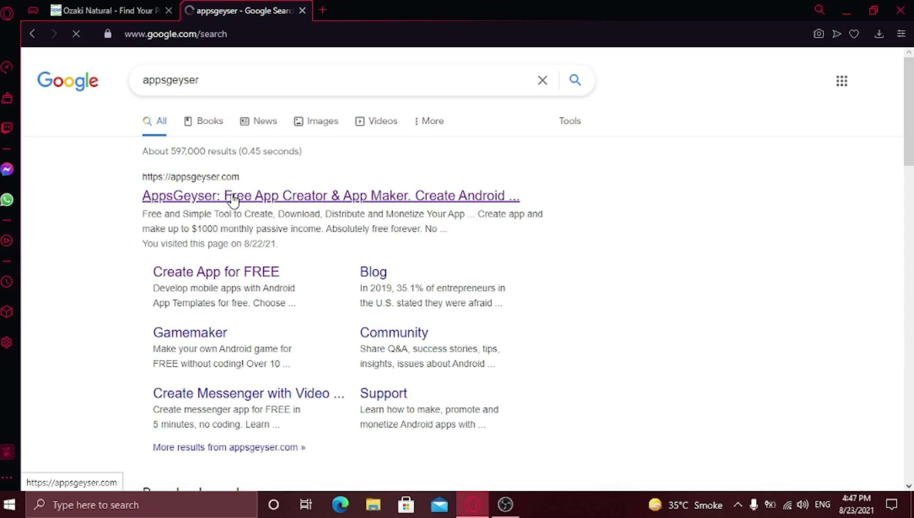
click(233, 196)
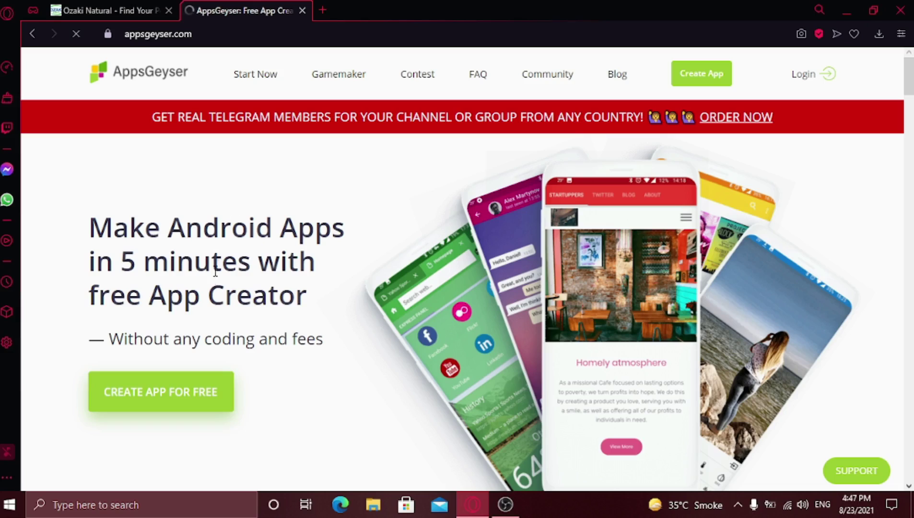
Step: Use CREATE APP FOR FREE to reach the page of Business app templates
click(186, 394)
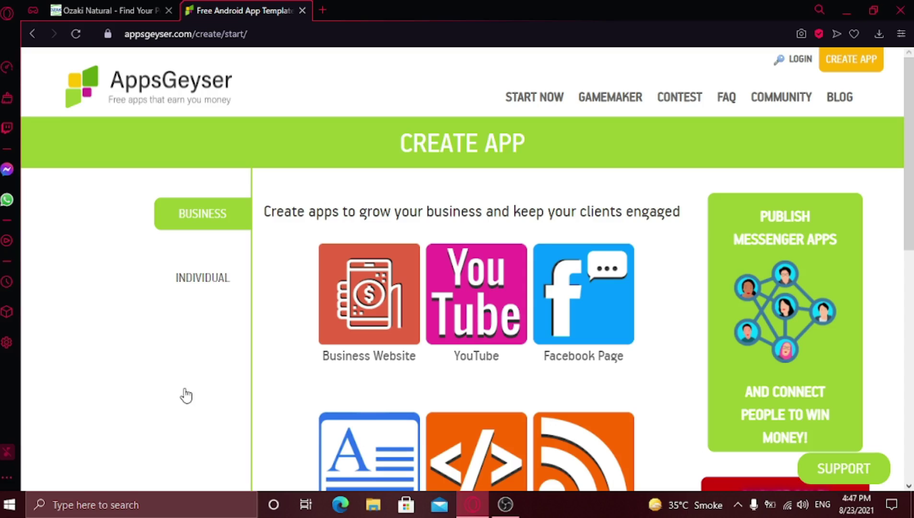
Step: Start a Business Website app and select its Website URL field
click(363, 282)
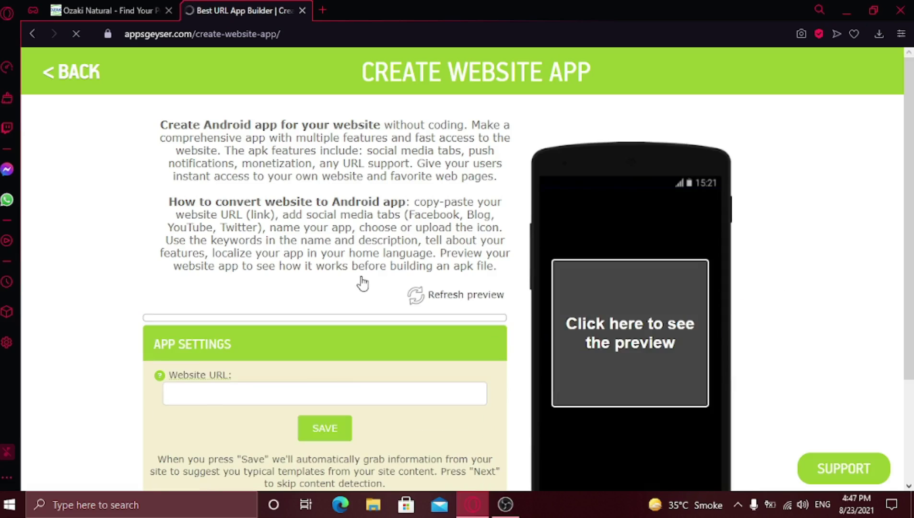
scroll(363, 283, down, 3)
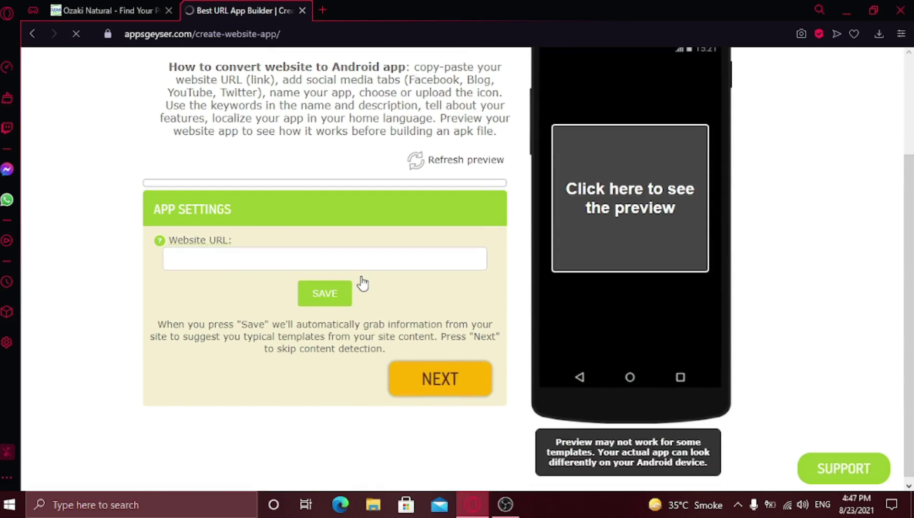
click(230, 258)
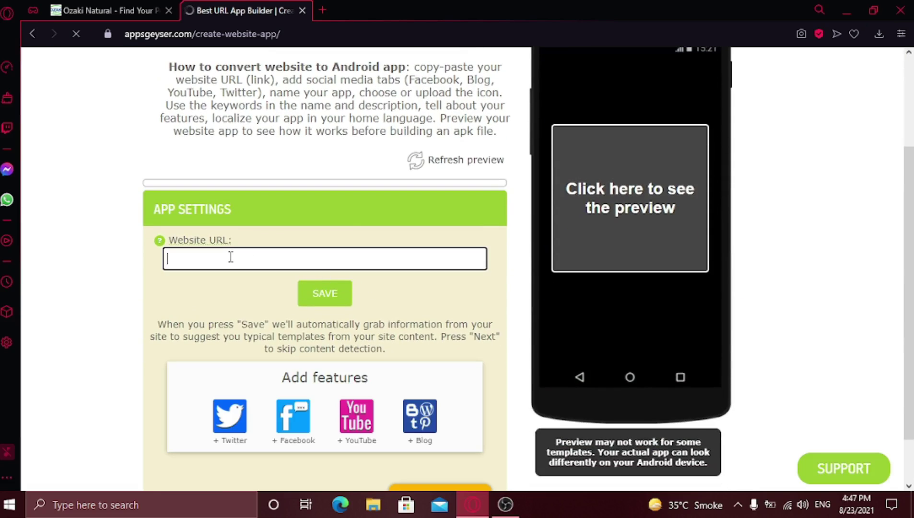
click(127, 9)
click(142, 33)
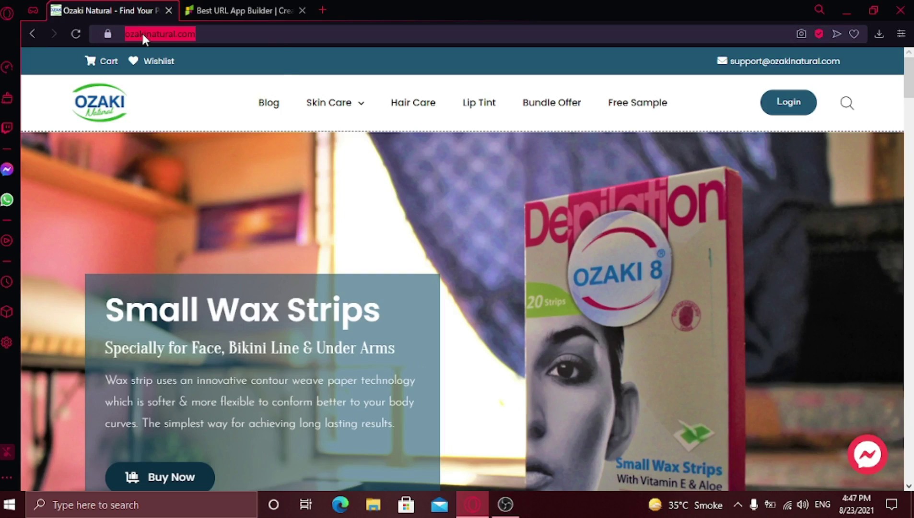
right_click(141, 32)
click(182, 86)
click(214, 11)
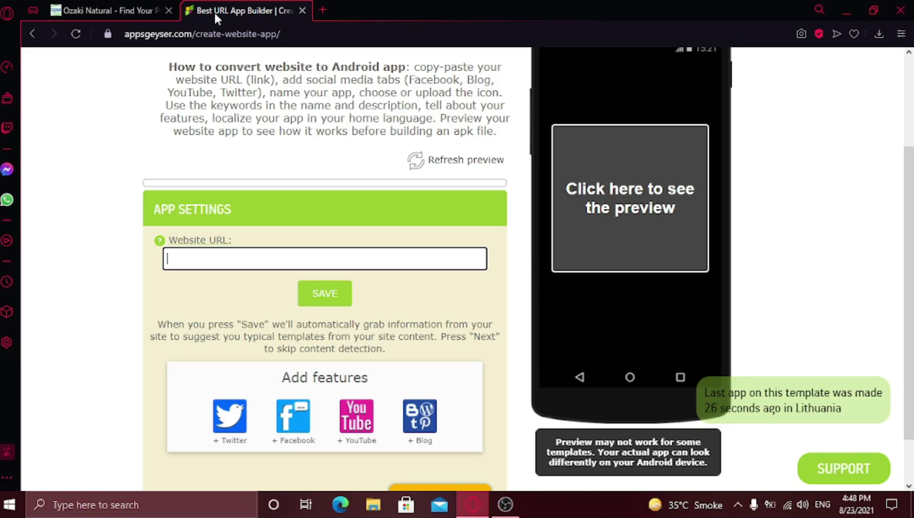
right_click(217, 258)
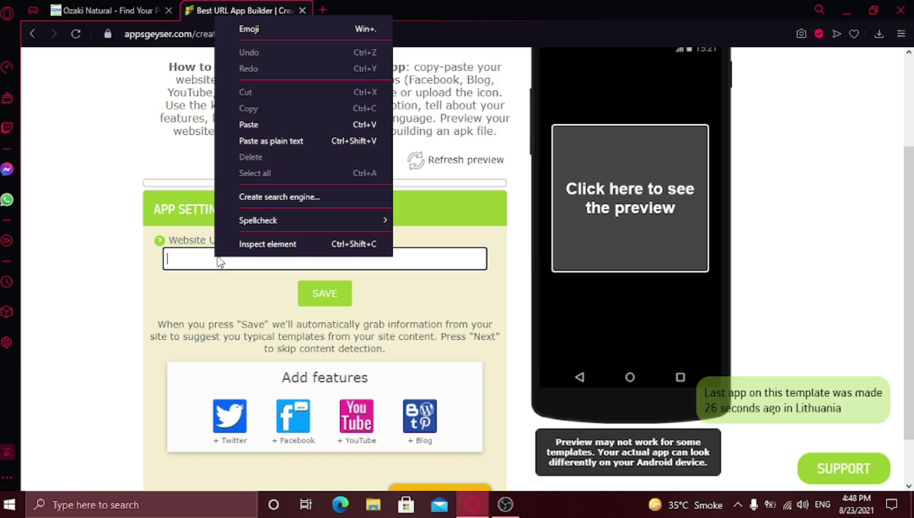
click(256, 124)
click(306, 292)
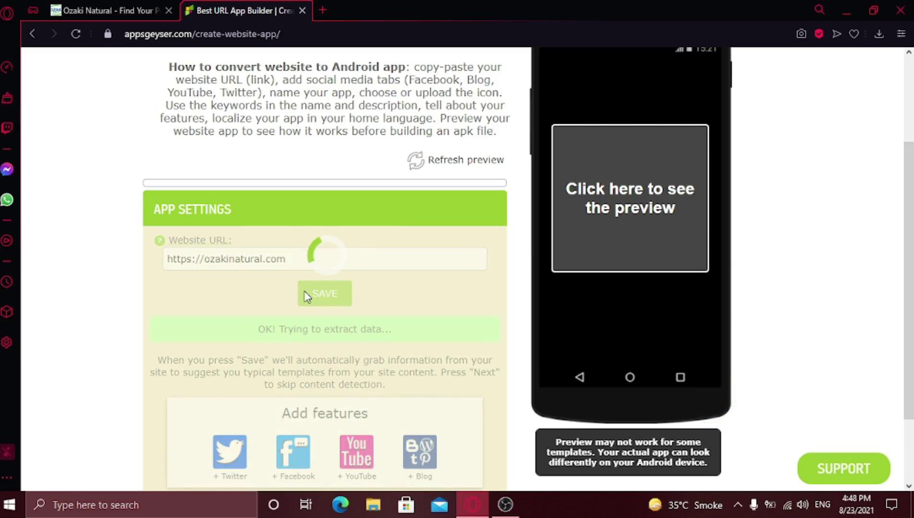
scroll(307, 297, down, 3)
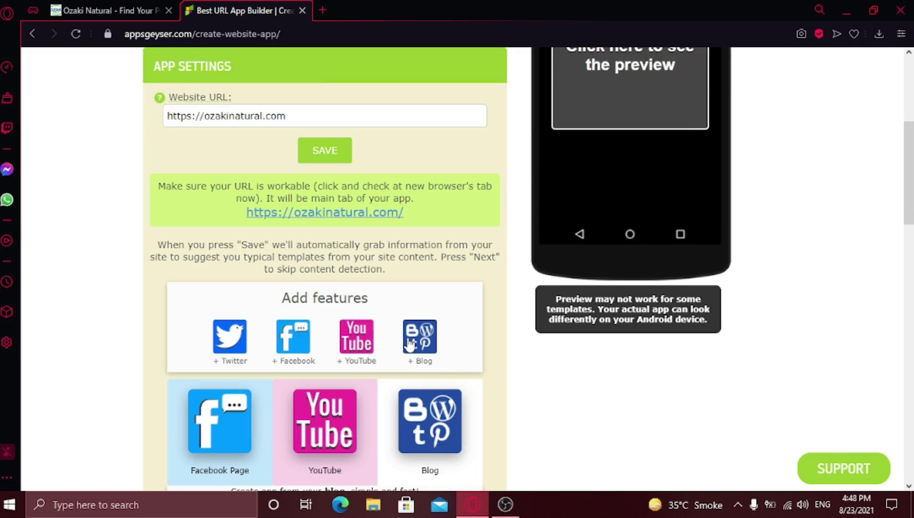
scroll(559, 415, down, 3)
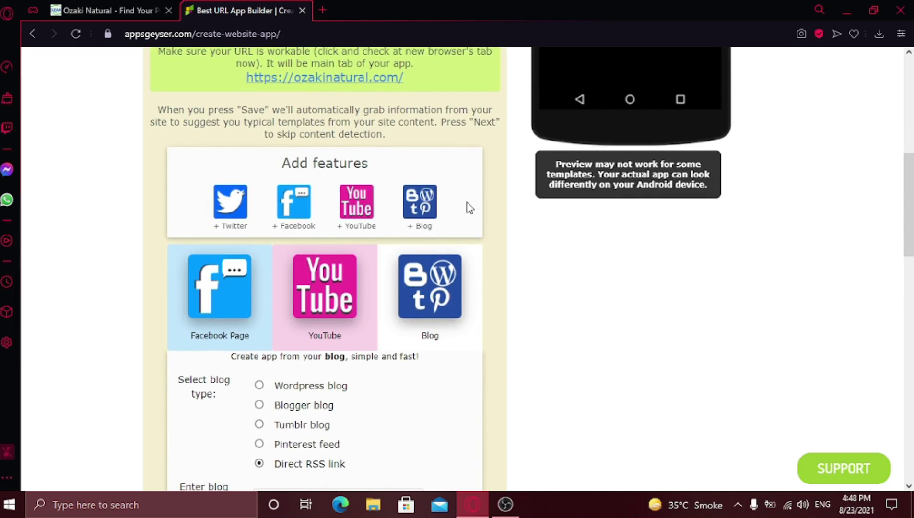
scroll(469, 207, down, 1)
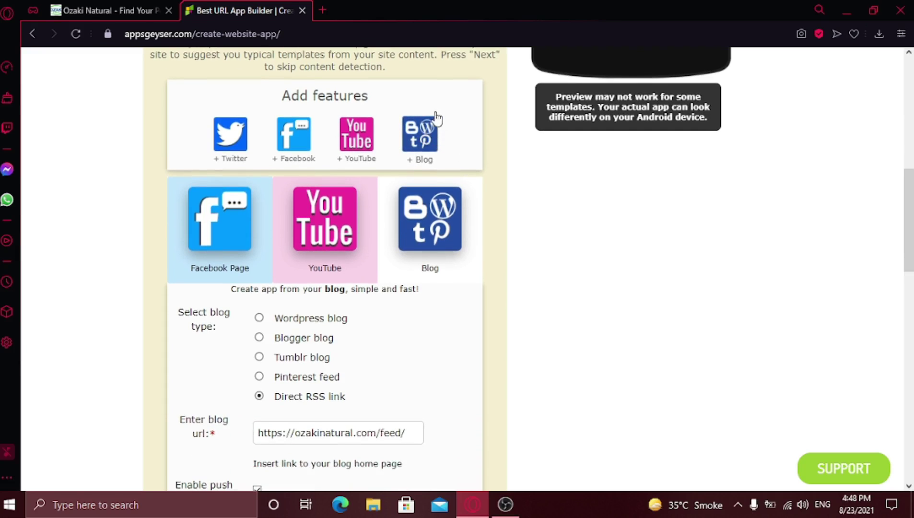
scroll(432, 268, down, 1)
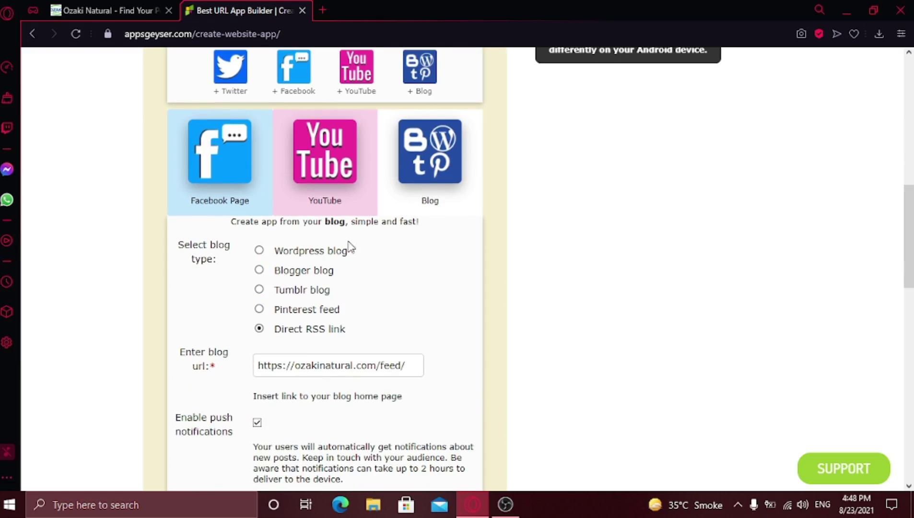
scroll(485, 326, down, 1)
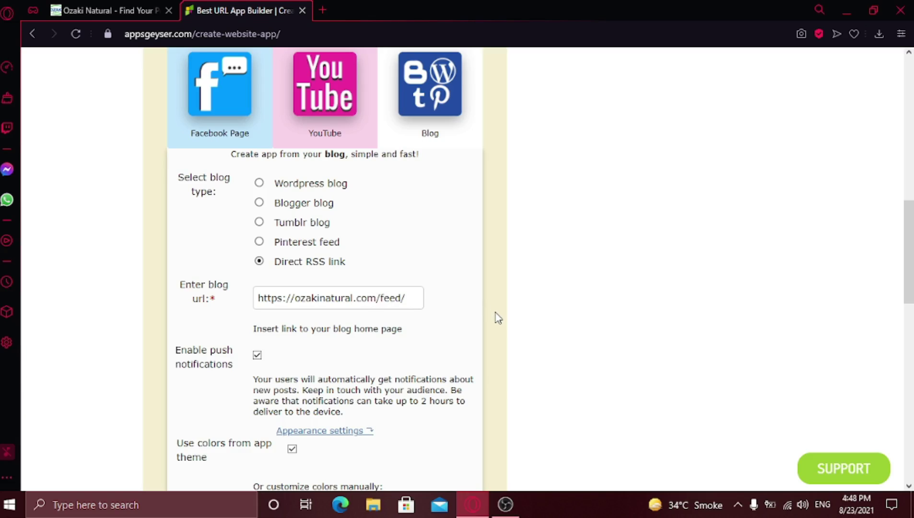
scroll(498, 318, up, 3)
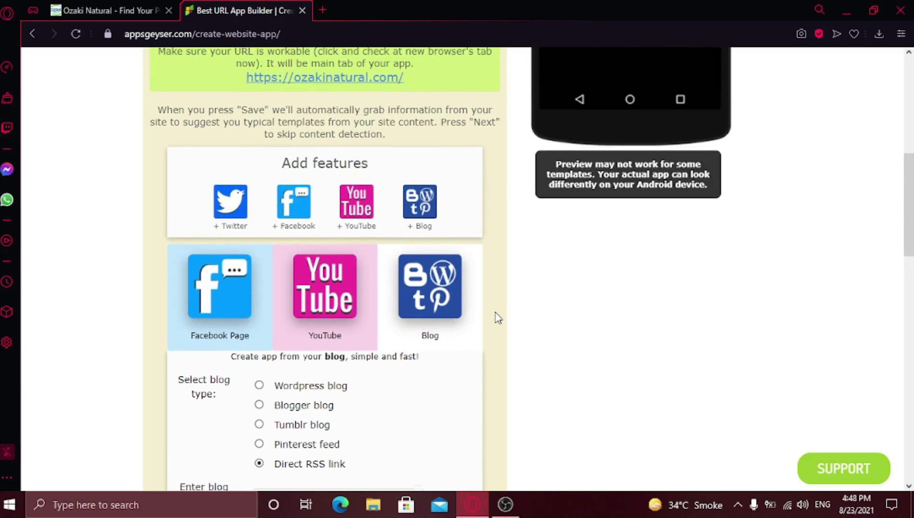
Step: Add the Facebook Page template and verify its URL reads facebook.com/ozakinatural
click(223, 287)
scroll(312, 295, down, 3)
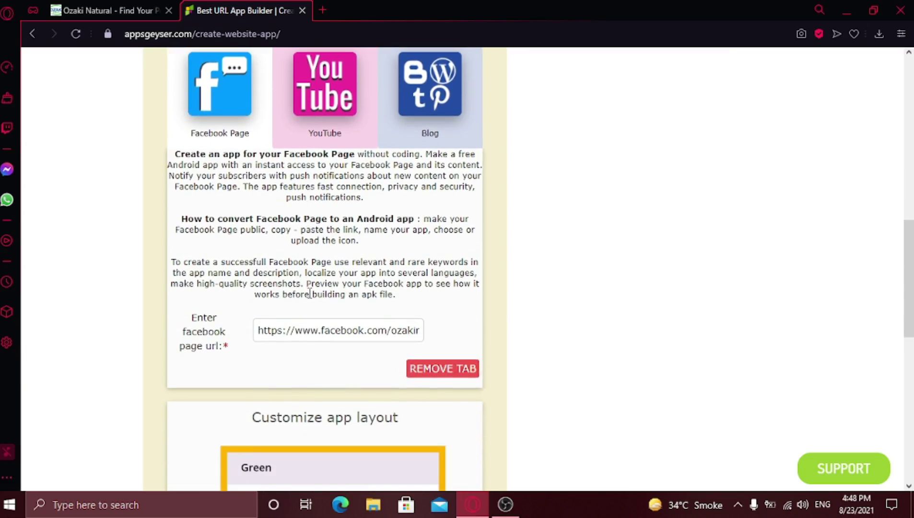
click(384, 331)
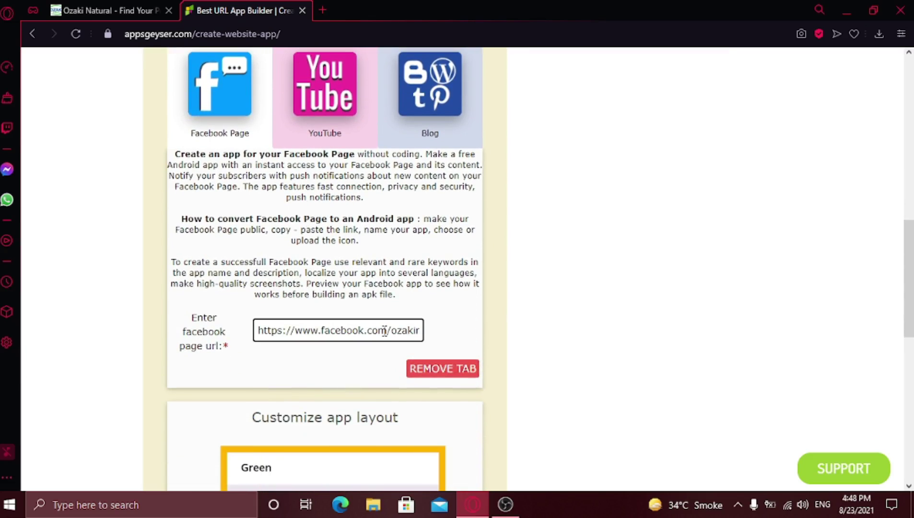
key(End)
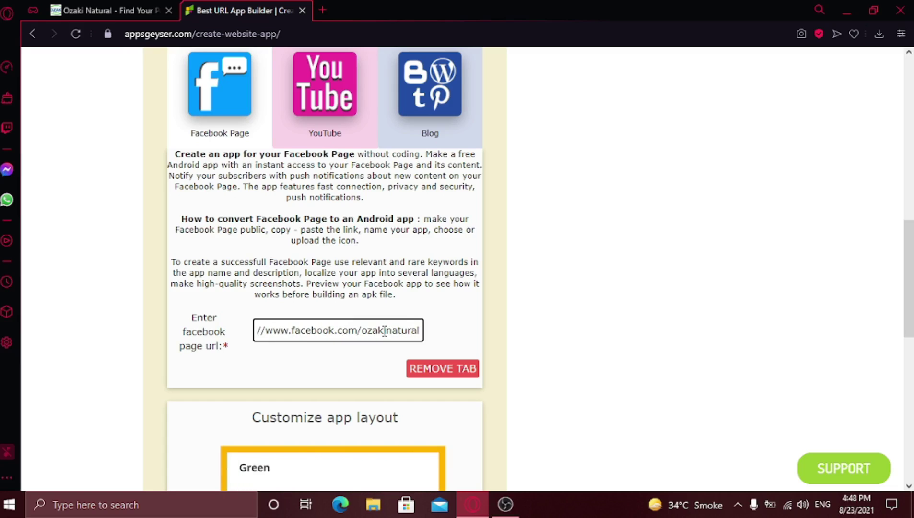
click(449, 317)
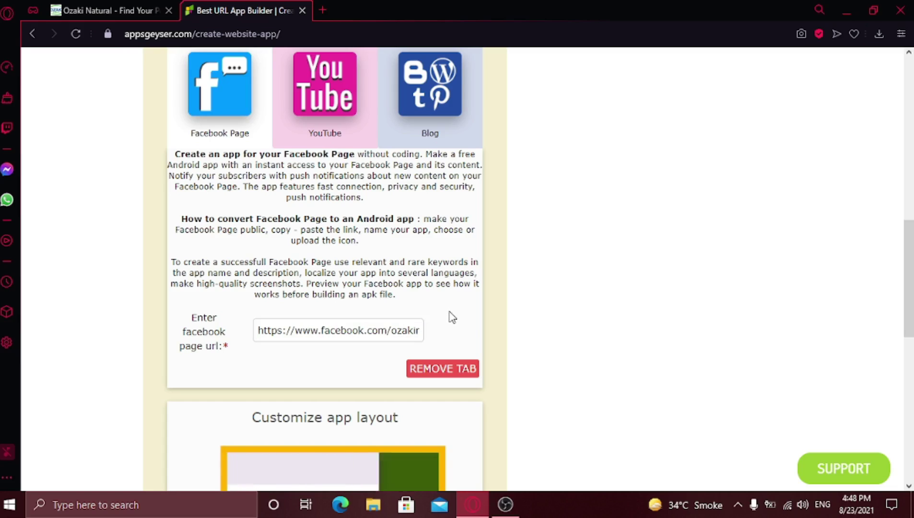
scroll(528, 355, down, 1)
Step: Set Action bar to Yes and continue to the App Name step
scroll(531, 360, down, 8)
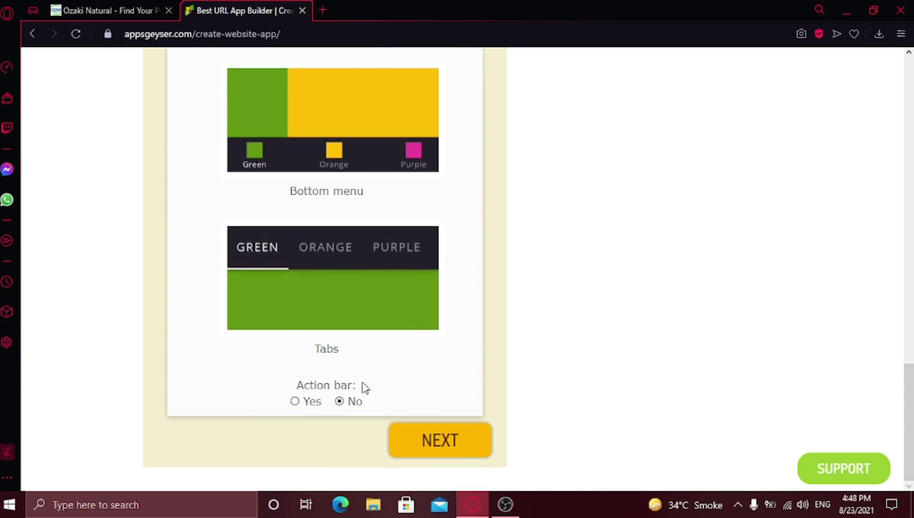
click(296, 401)
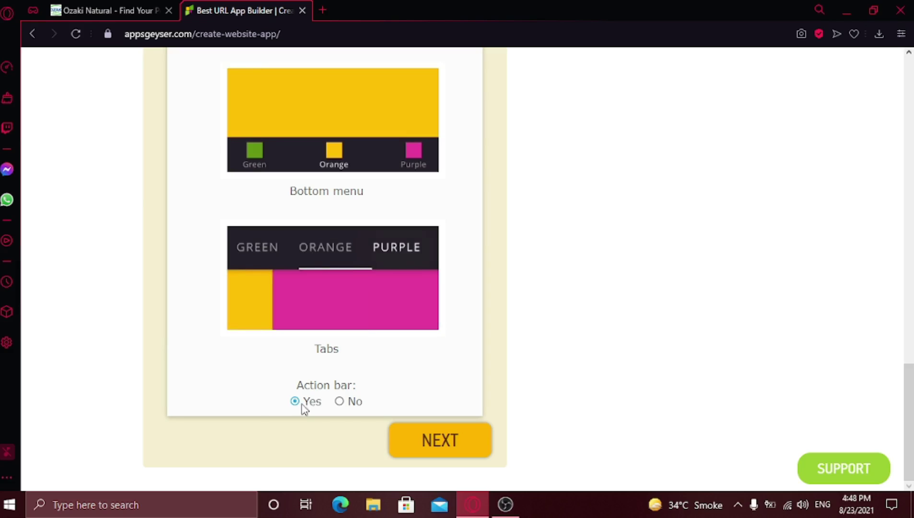
click(441, 440)
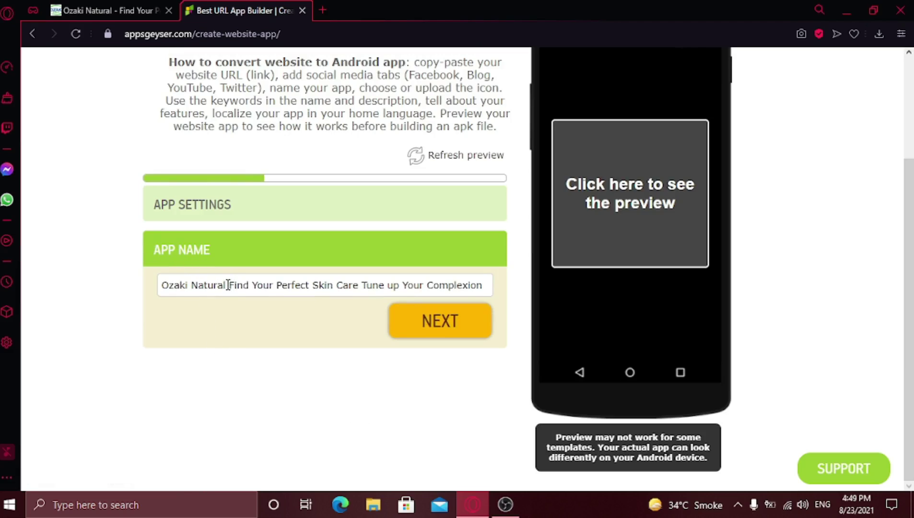
Step: Delete the tagline so the app name reads 'Ozaki Natural', then confirm it
drag(228, 285, 501, 294)
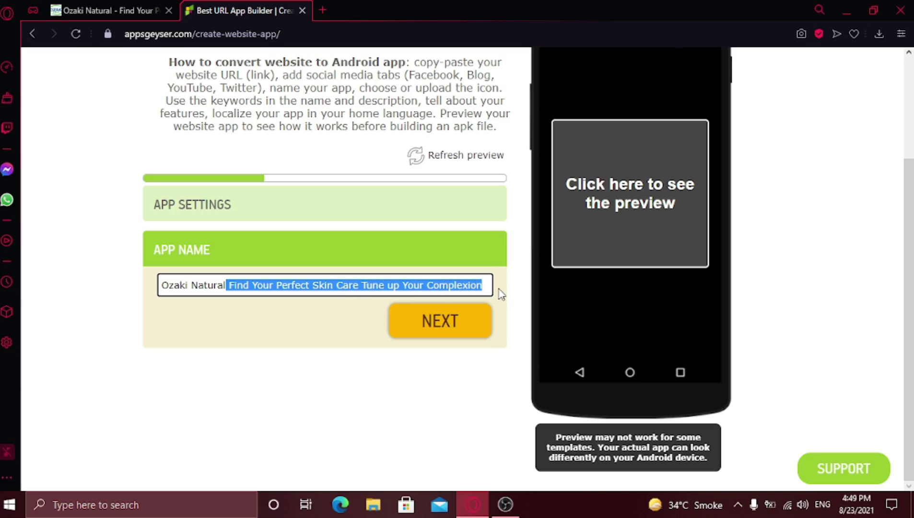
key(BackSpace)
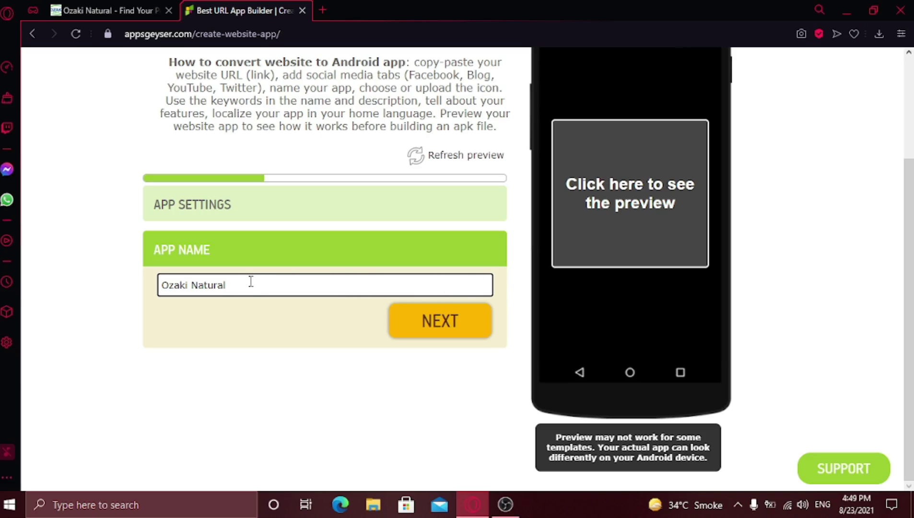
click(432, 320)
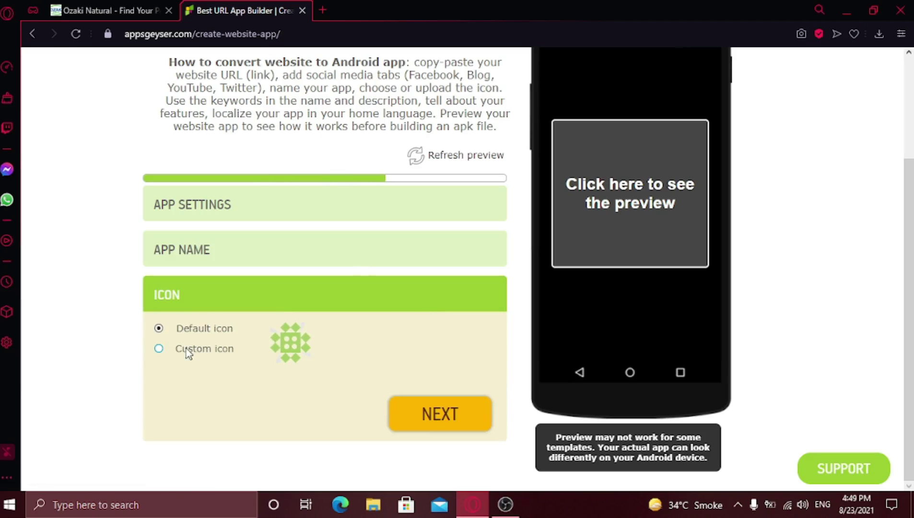
Step: Upload the ICON file as a custom icon, crop it, and continue to the Create step
click(159, 349)
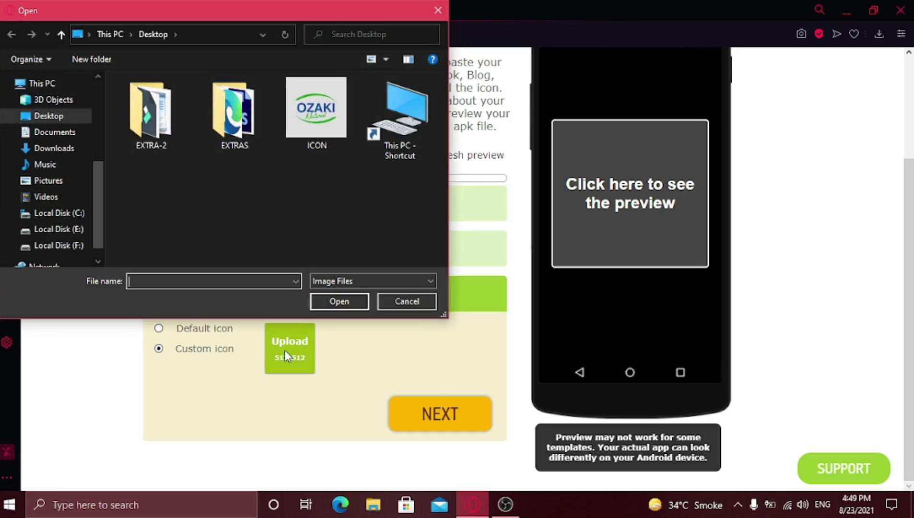
click(319, 144)
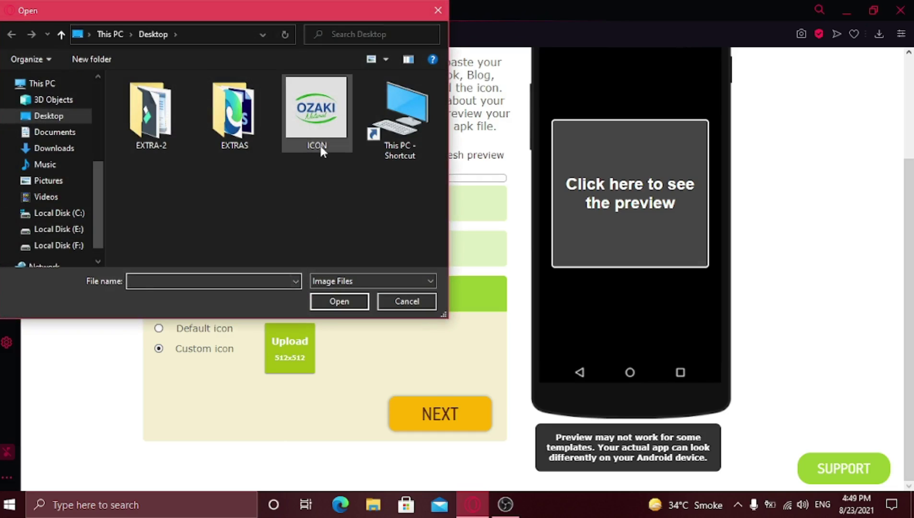
click(341, 300)
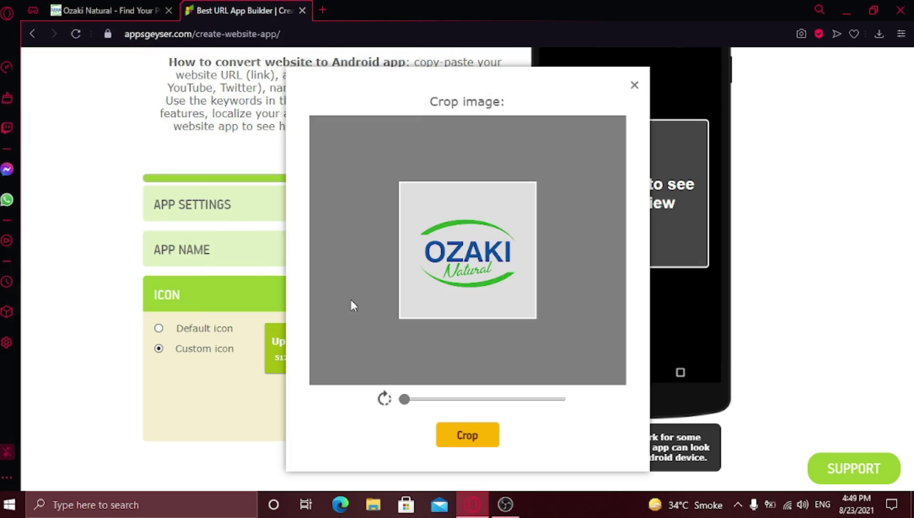
click(465, 437)
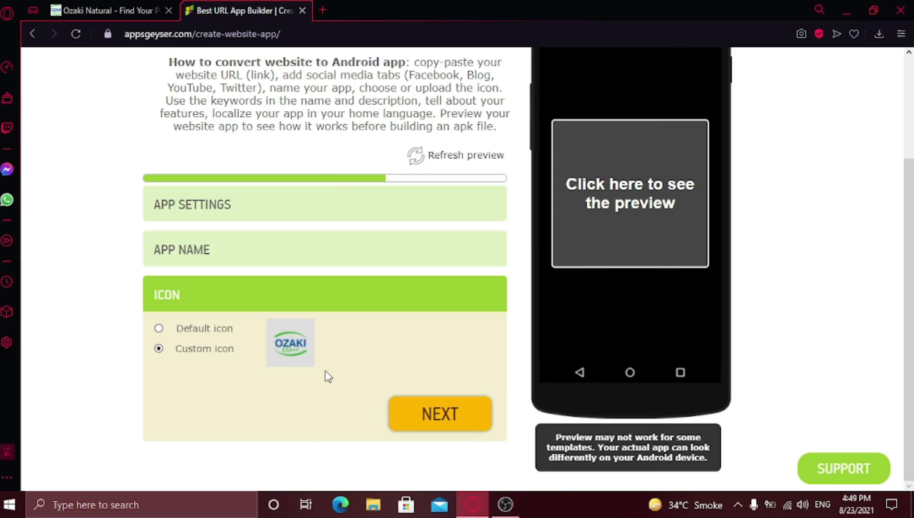
click(437, 420)
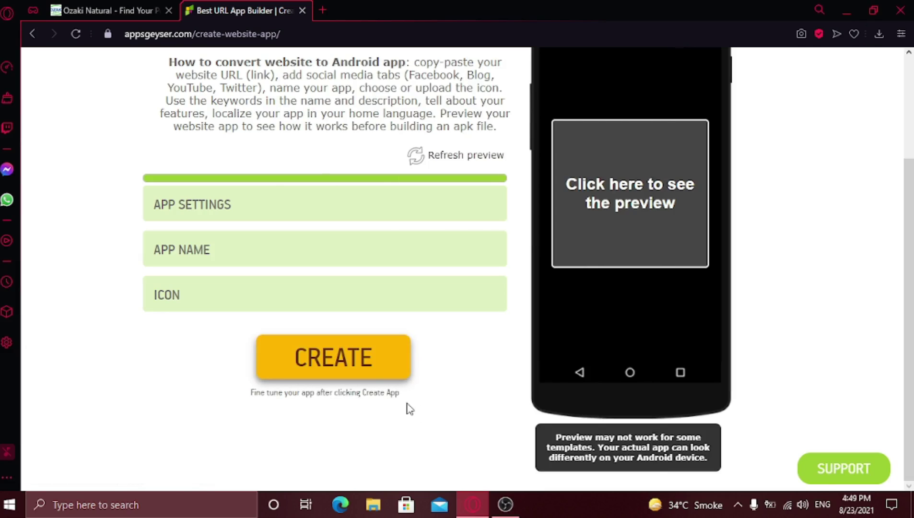
Step: Start creating the app and sign in with a Google account via Continue with Google
click(339, 372)
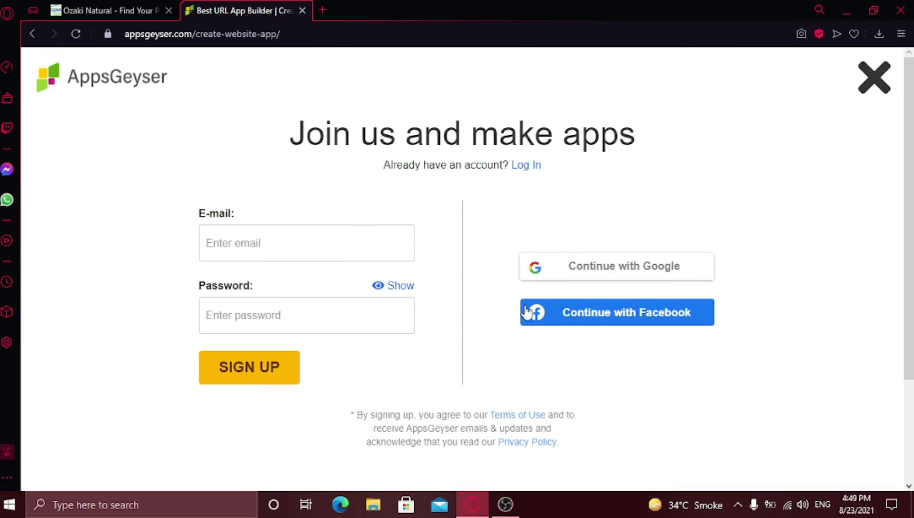
click(614, 275)
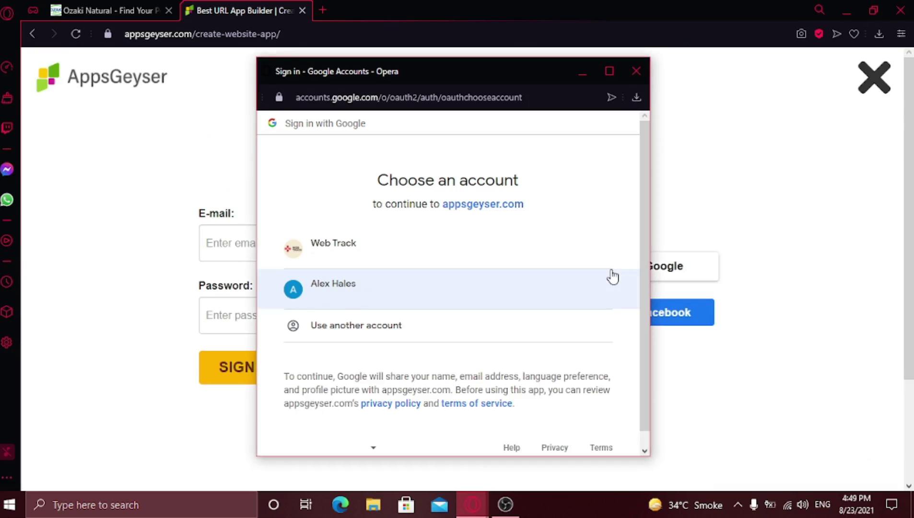
click(374, 304)
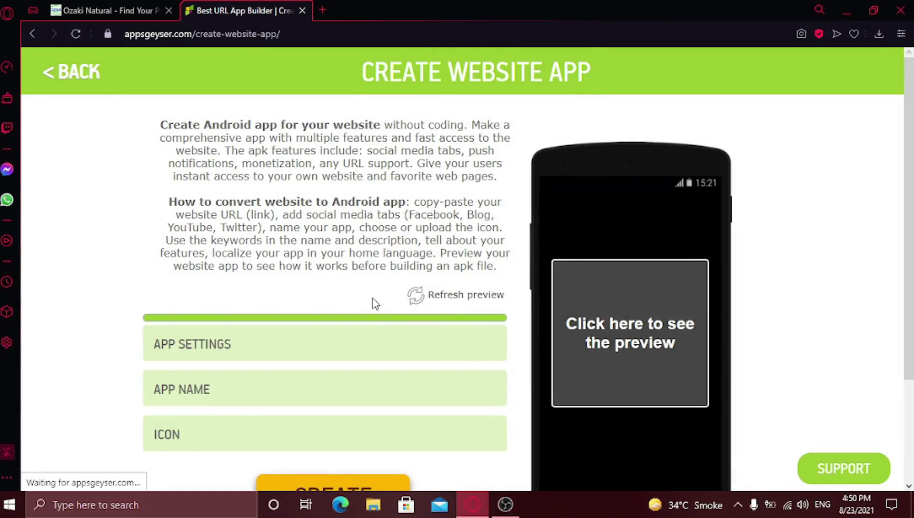
Step: Create the Ozaki Natural app, then open its DOWNLOAD APK page
scroll(375, 303, down, 3)
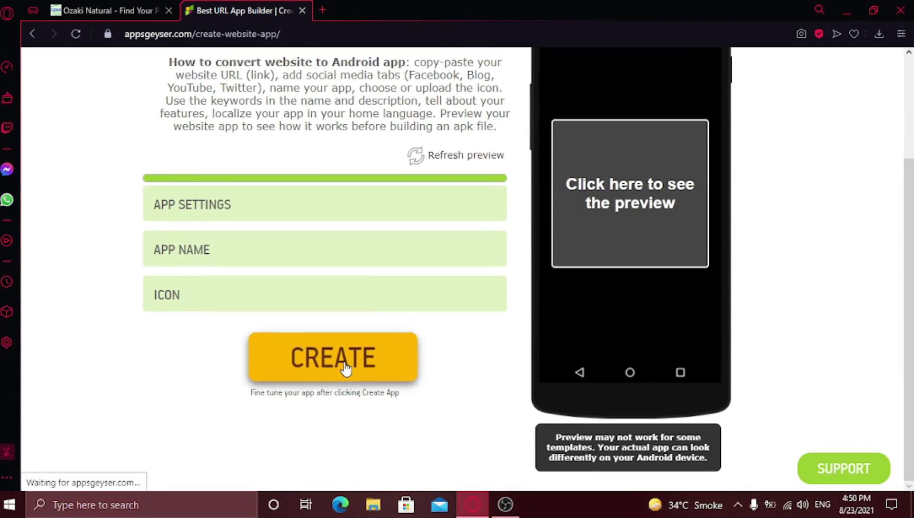
click(315, 420)
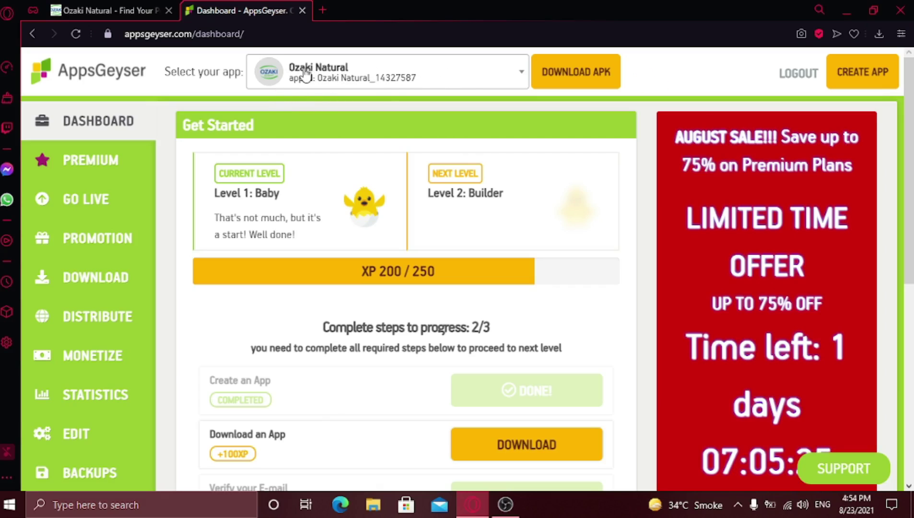
click(603, 76)
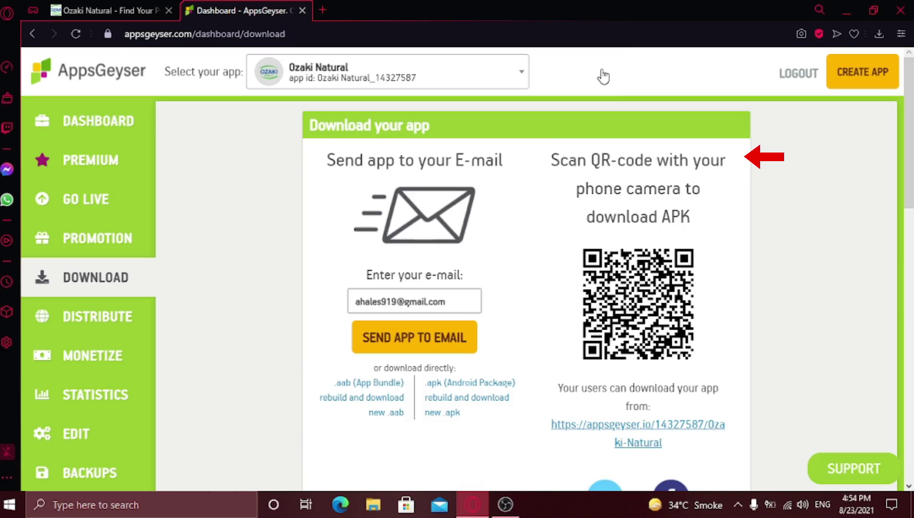
Step: E-mail the Ozaki Natural app to the account's address with SEND APP TO EMAIL
scroll(603, 76, down, 3)
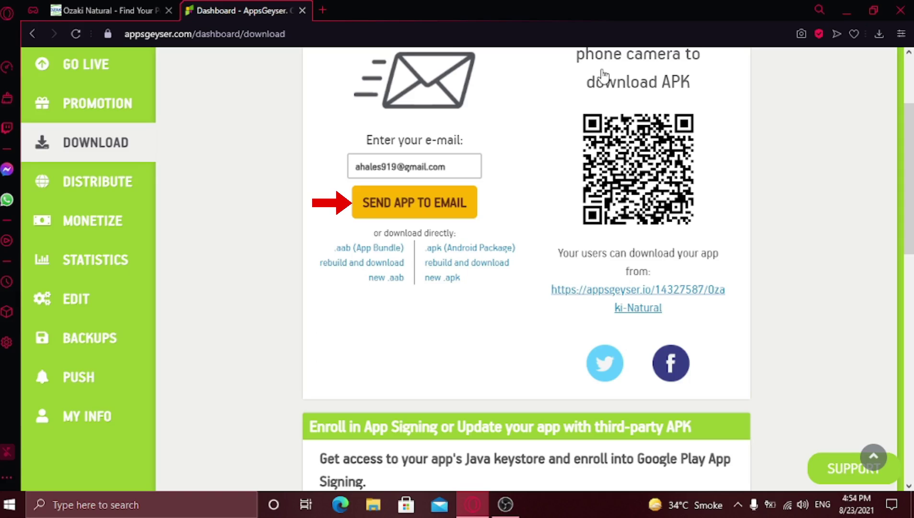
scroll(603, 76, up, 2)
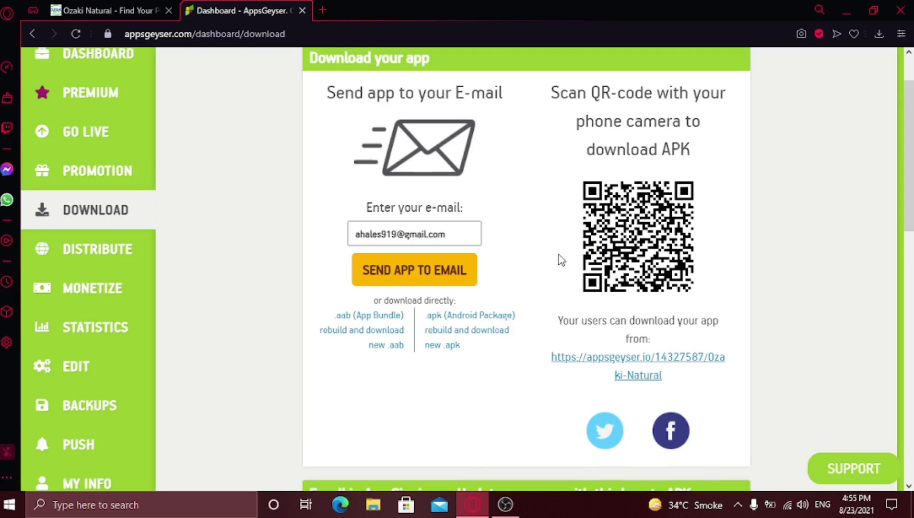
click(408, 282)
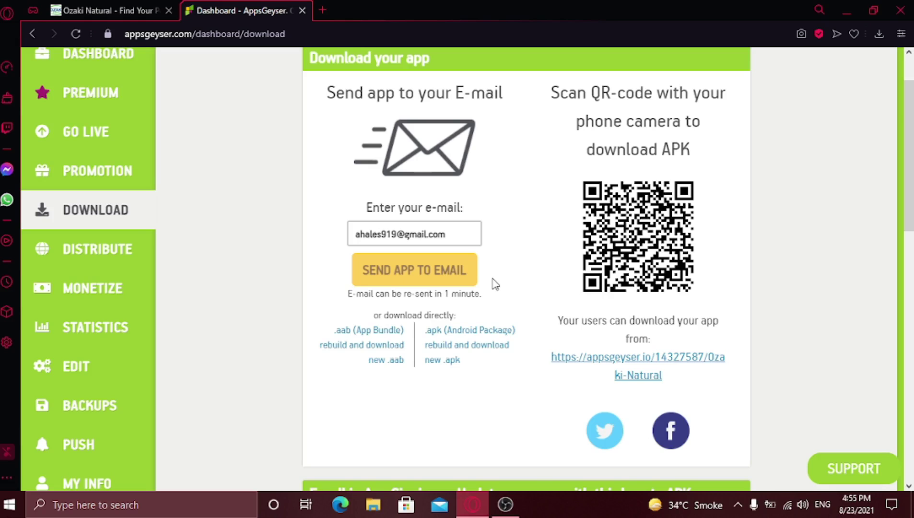
scroll(494, 284, down, 3)
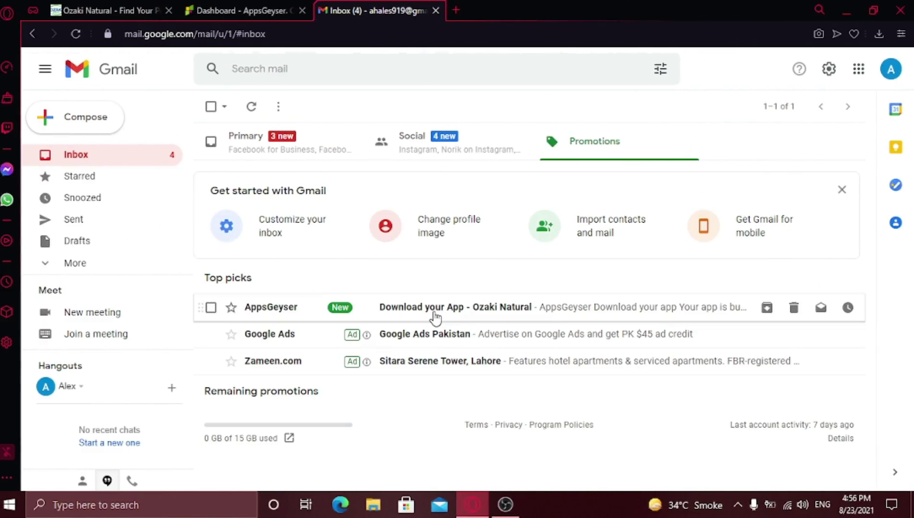
Step: Open AppsGeyser's 'Download your App' email in Gmail and follow its DOWNLOAD APK link
click(479, 312)
scroll(479, 311, down, 2)
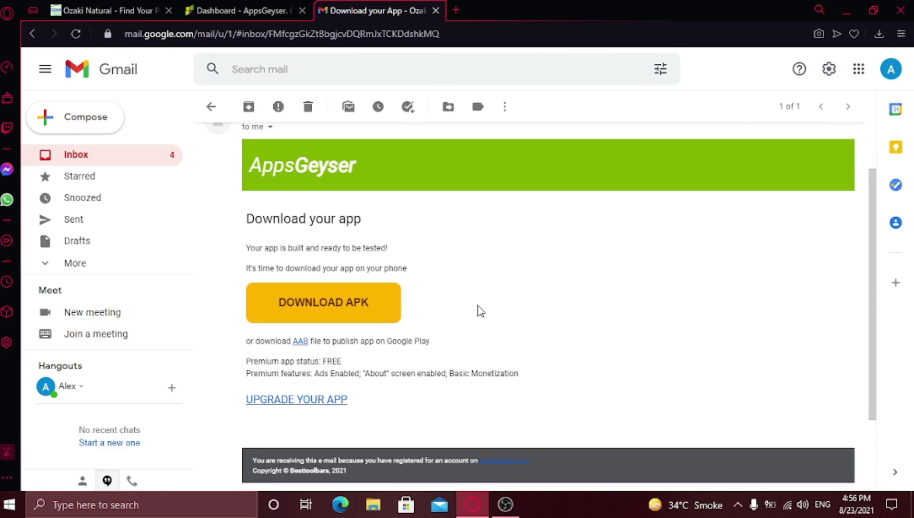
click(317, 302)
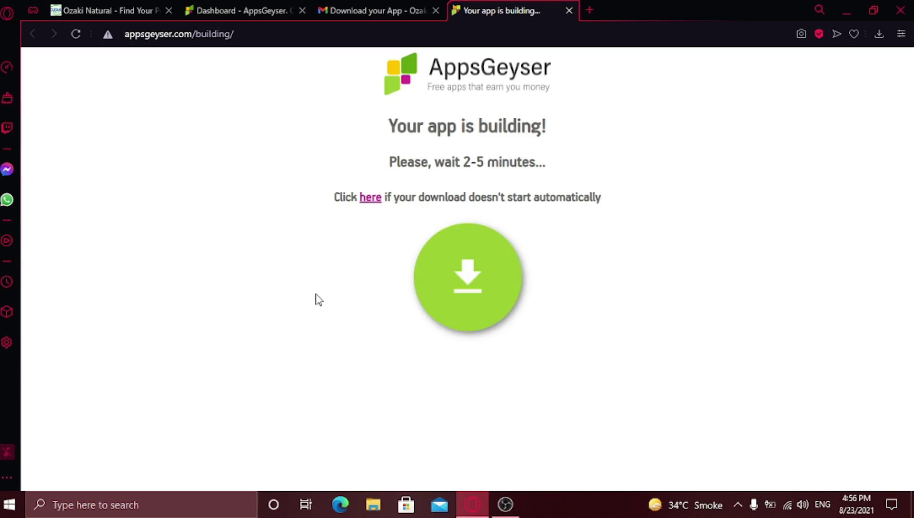
Step: Start the Ozaki Natural APK download and read through the Troubleshooting install steps
click(457, 276)
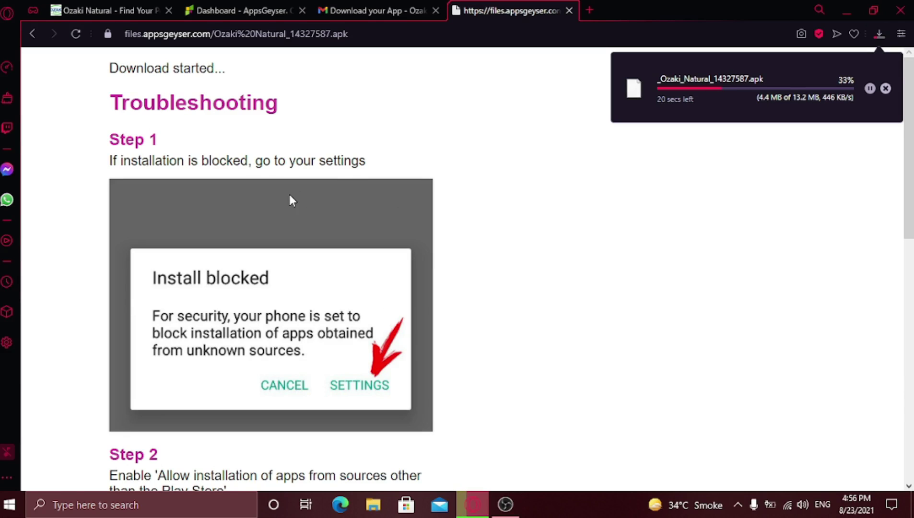
scroll(292, 200, down, 8)
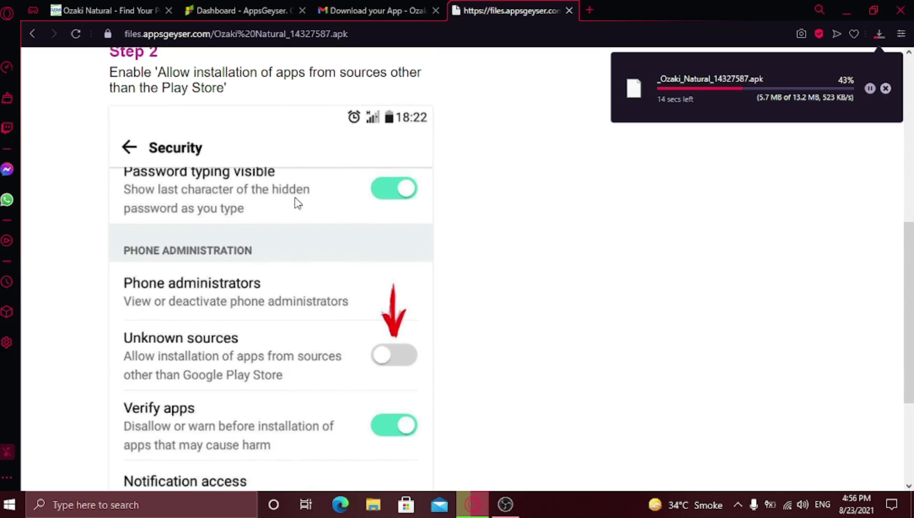
scroll(296, 202, down, 4)
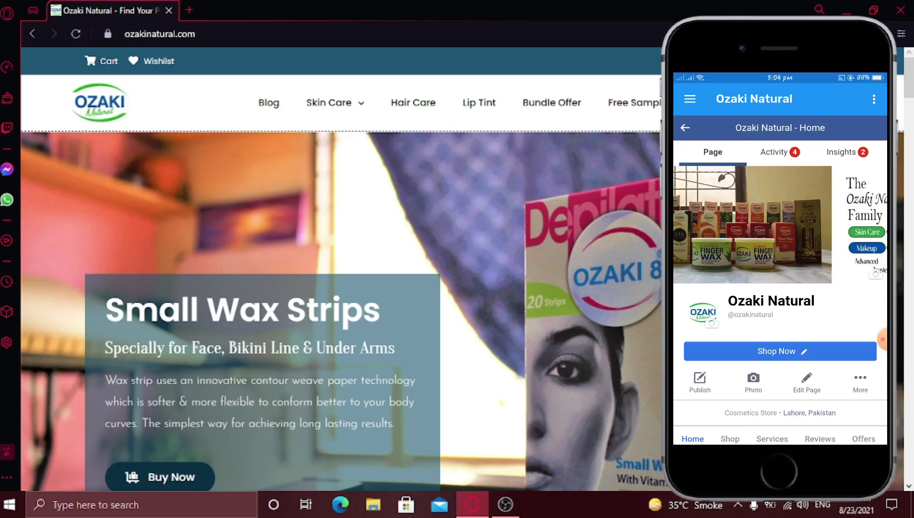
Step: Scroll the in-app Ozaki Natural Facebook page past its posts and products to the About section
scroll(780, 279, down, 5)
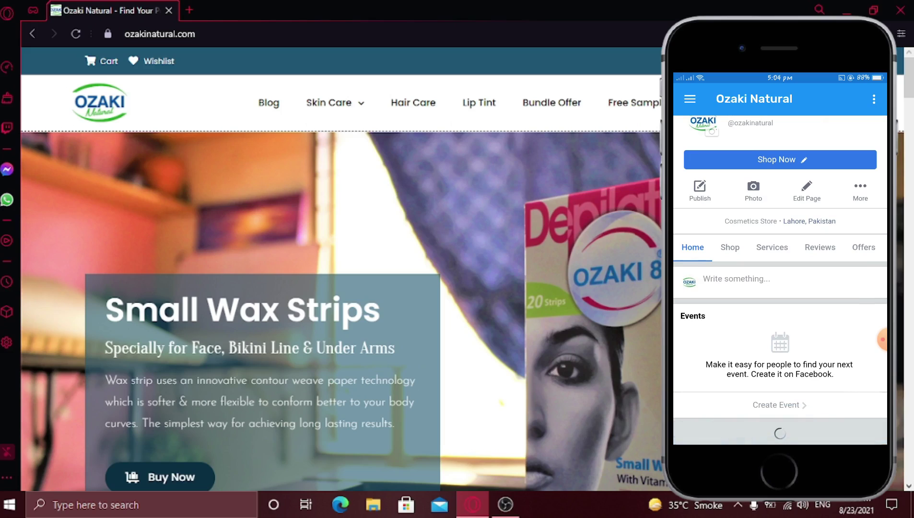
scroll(780, 281, down, 3)
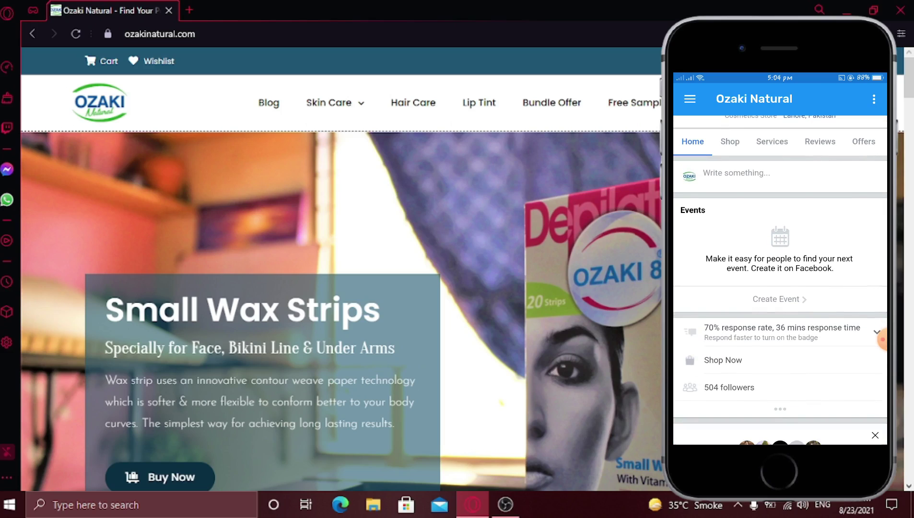
scroll(883, 339, down, 3)
scroll(882, 339, down, 1)
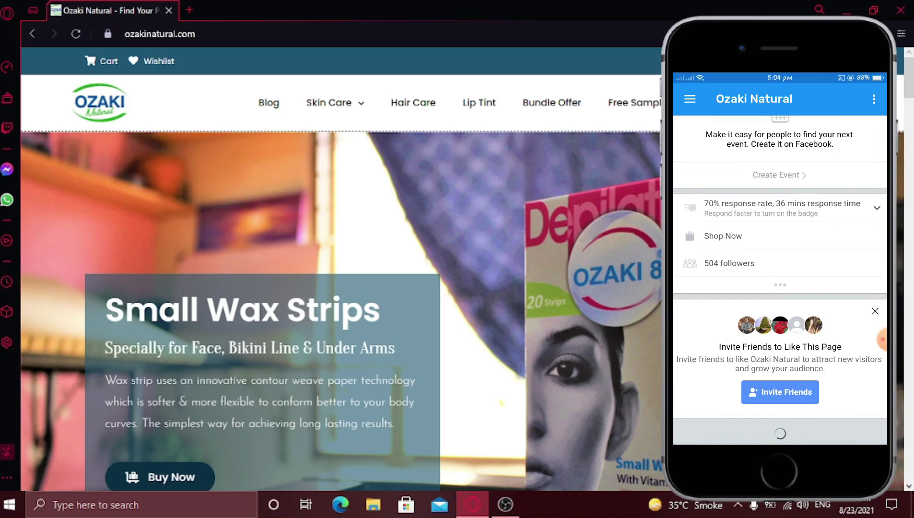
scroll(883, 339, down, 6)
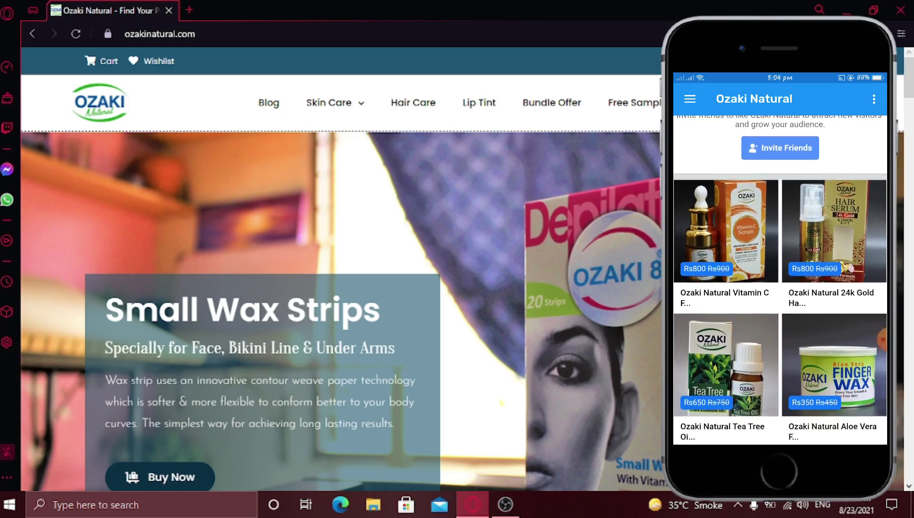
scroll(883, 339, down, 10)
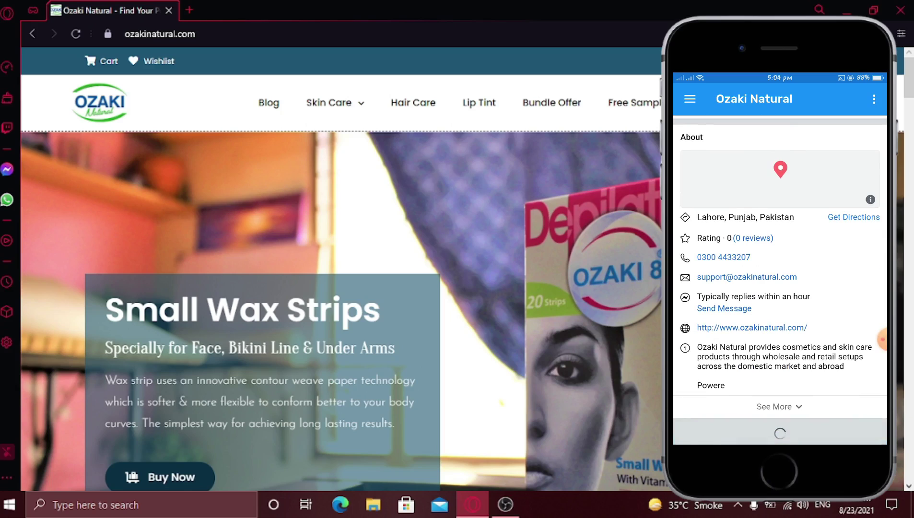
Step: Switch the app's theme to Black, return to the website, and check the black header
scroll(883, 339, down, 3)
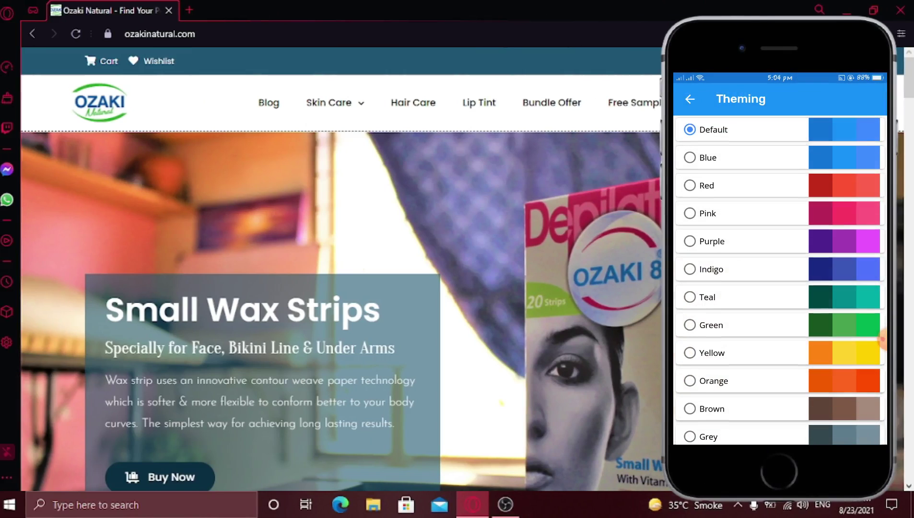
scroll(780, 281, down, 1)
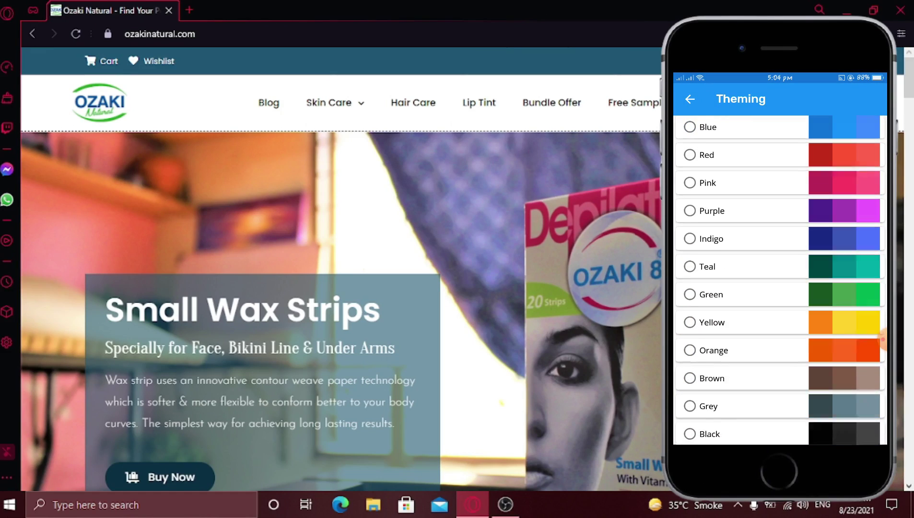
right_click(883, 339)
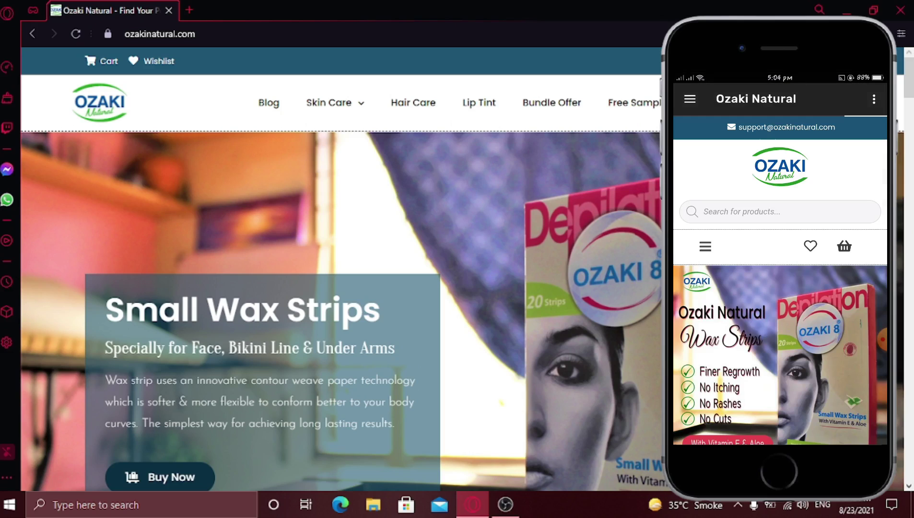
scroll(882, 340, down, 5)
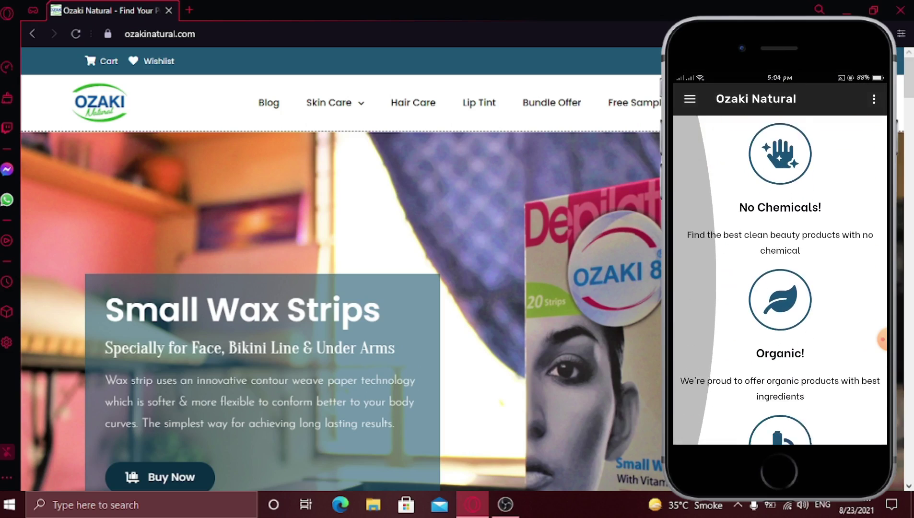
scroll(883, 339, down, 5)
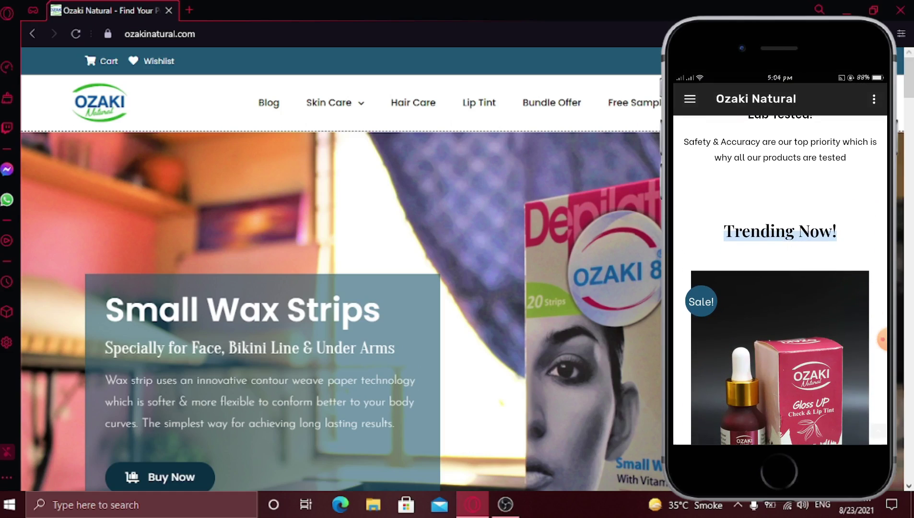
scroll(781, 288, up, 10)
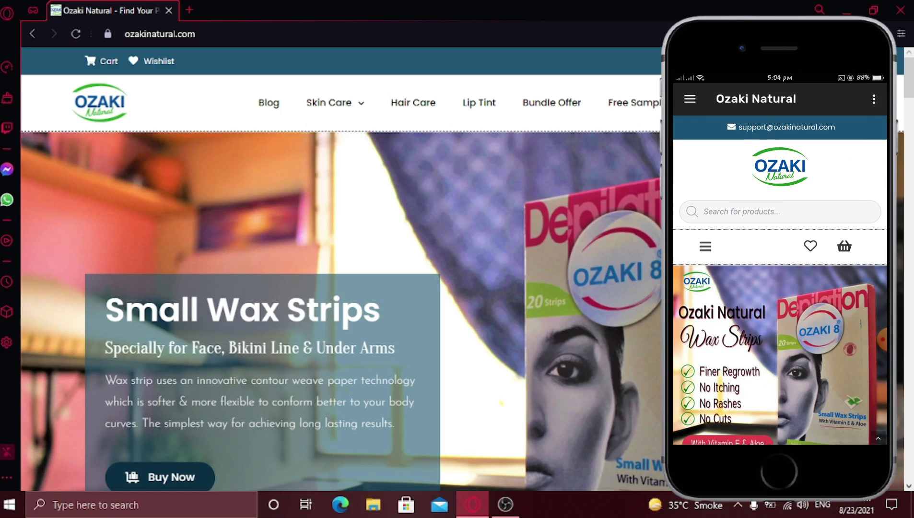